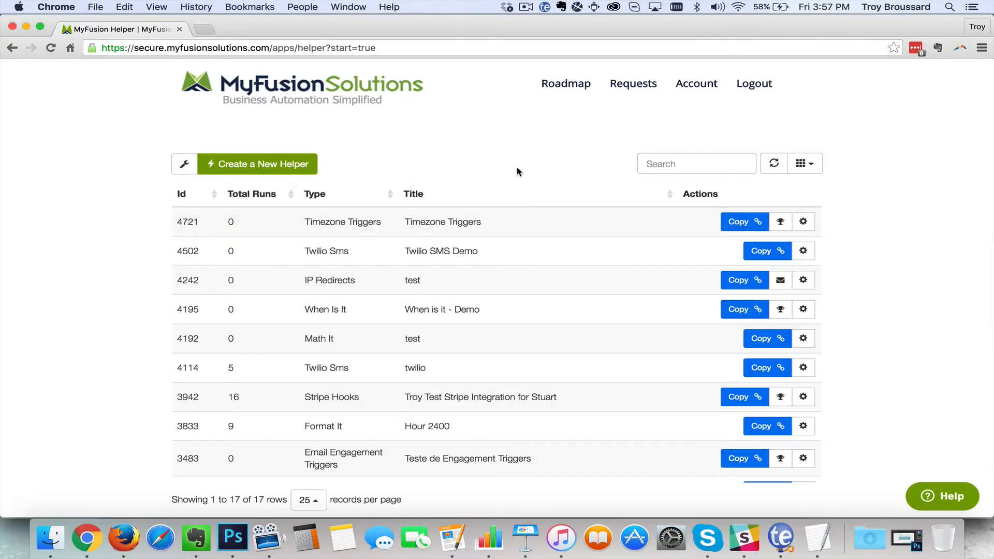
- Start a new helper of type Webinar Jam named "WJ Test" and proceed to its configuration
{"action": "left_click", "coordinate": [286, 164]}
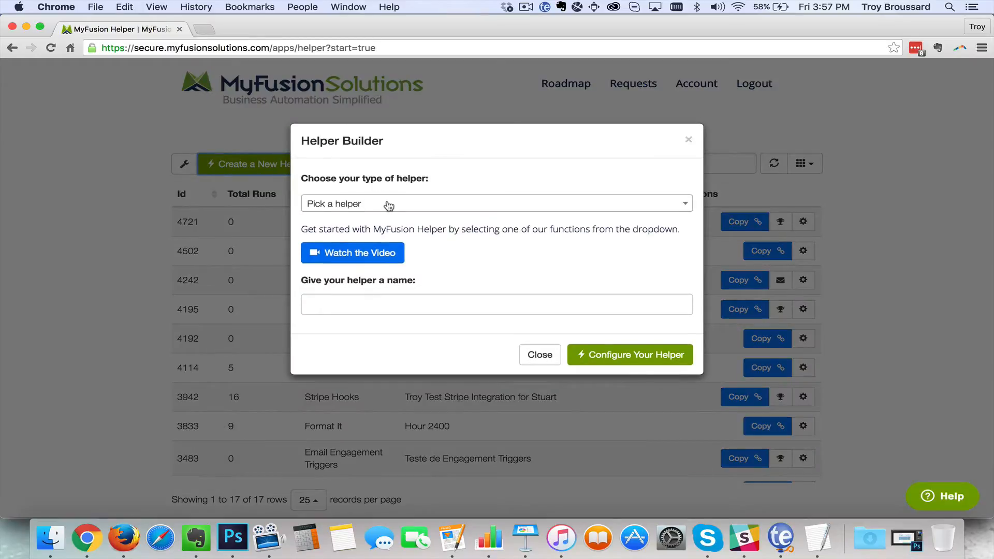
{"action": "left_click", "coordinate": [388, 205]}
{"action": "type", "text": "web"}
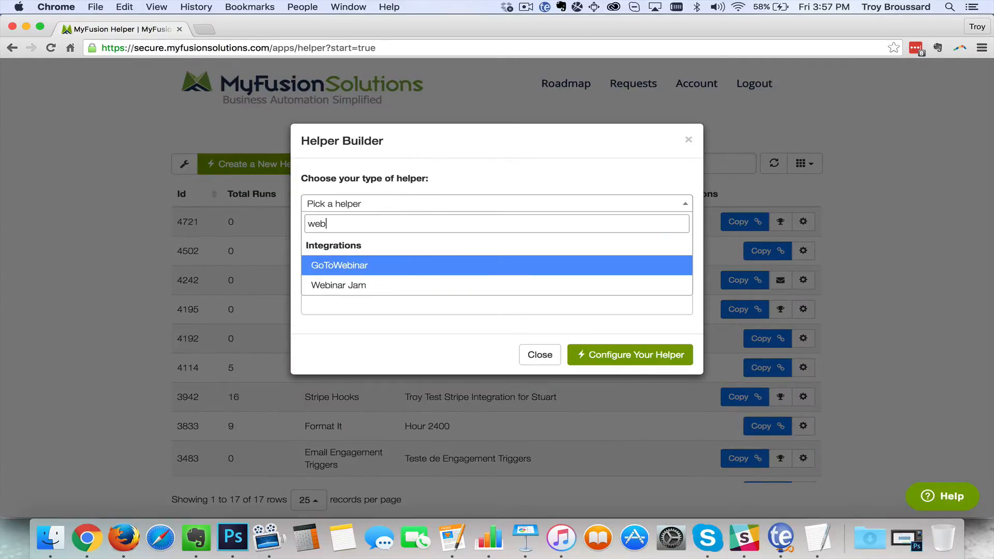
{"action": "left_click", "coordinate": [369, 290]}
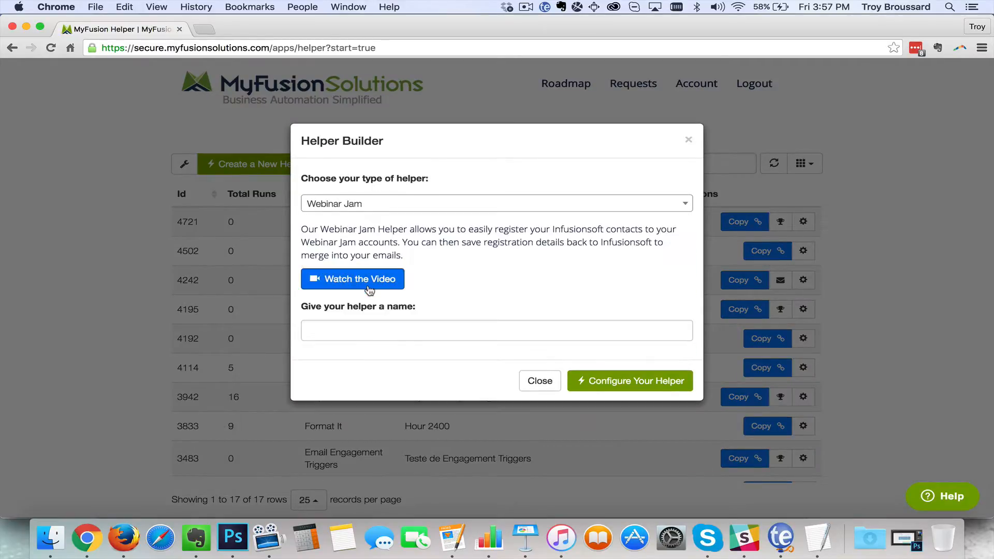
{"action": "left_click", "coordinate": [361, 330]}
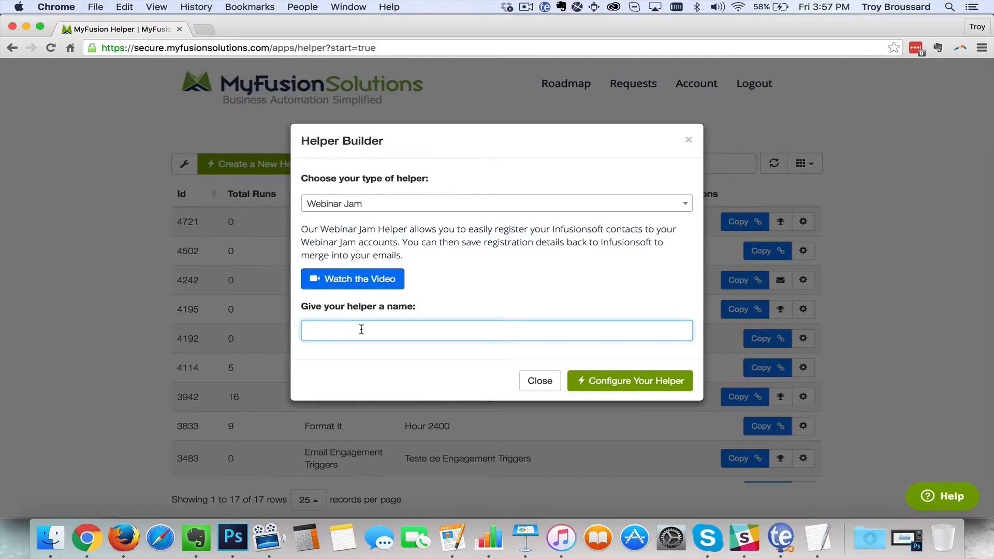
{"action": "type", "text": "WJ Test"}
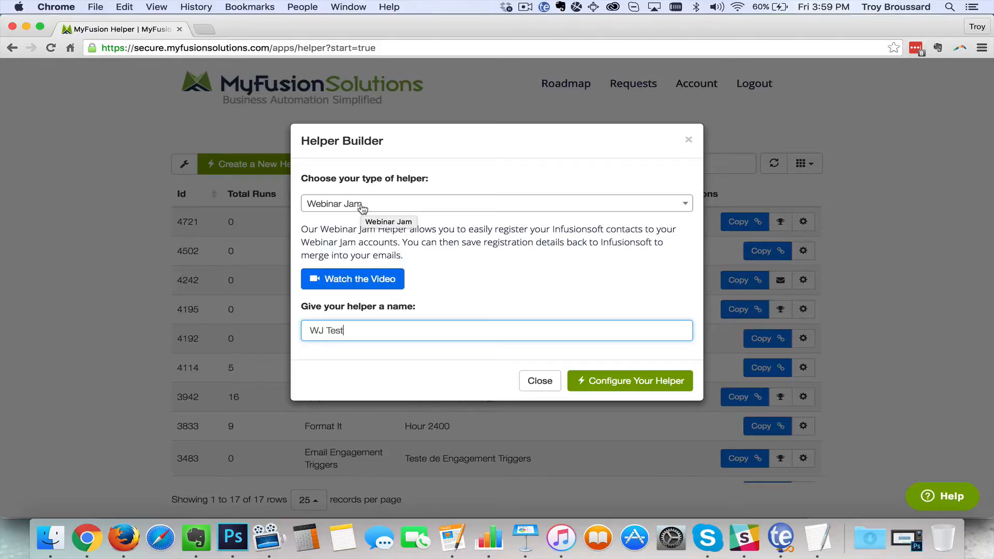
{"action": "left_click", "coordinate": [383, 245]}
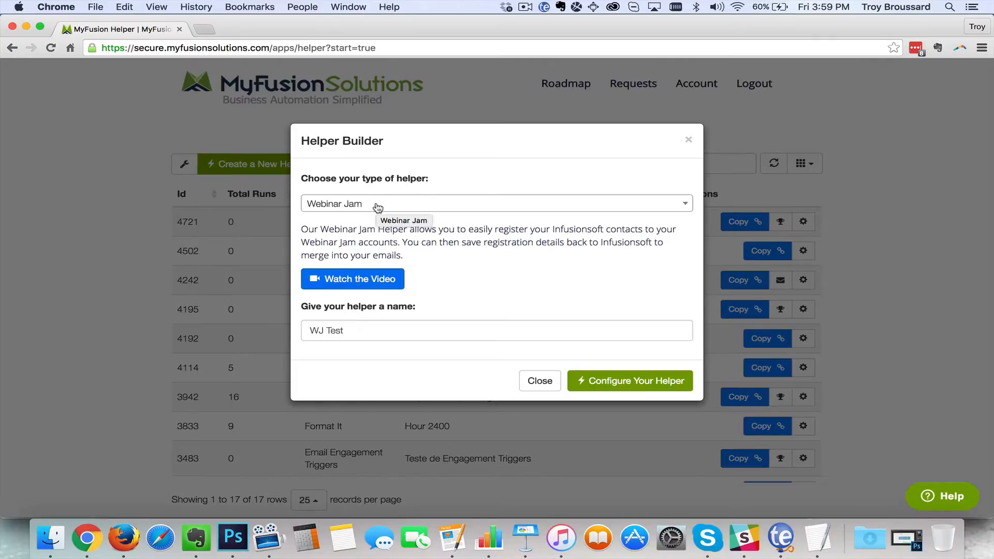
{"action": "left_click", "coordinate": [622, 382]}
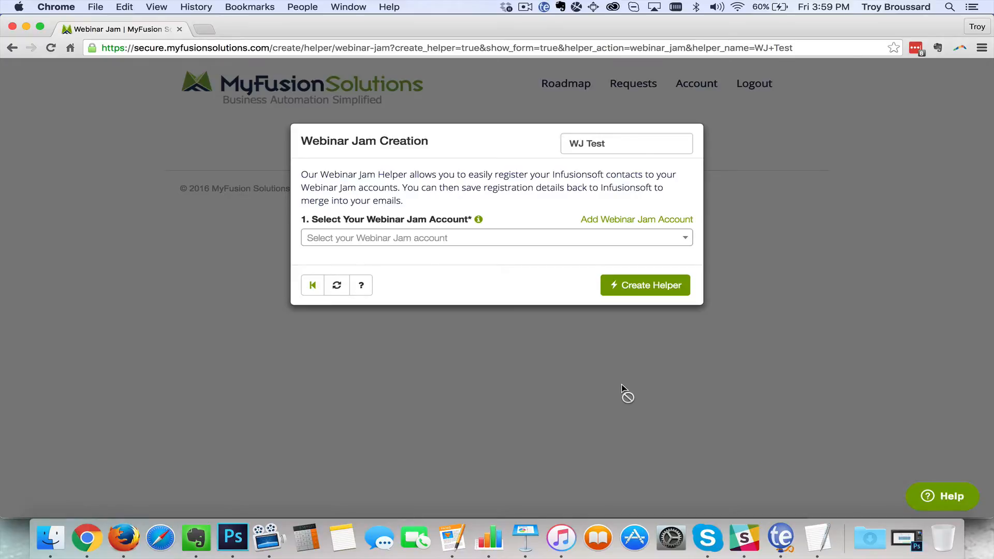
{"action": "left_click", "coordinate": [641, 220]}
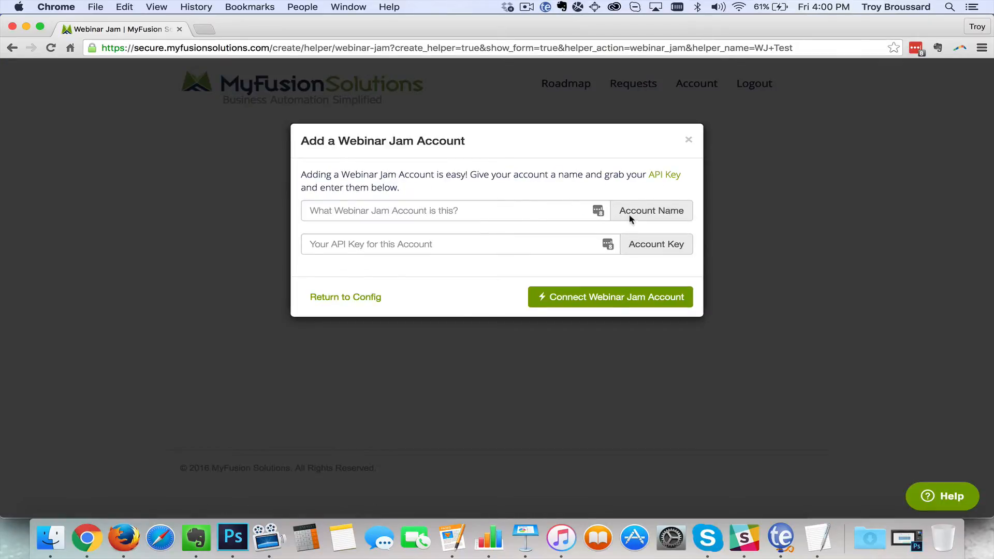
{"action": "left_click", "coordinate": [506, 207]}
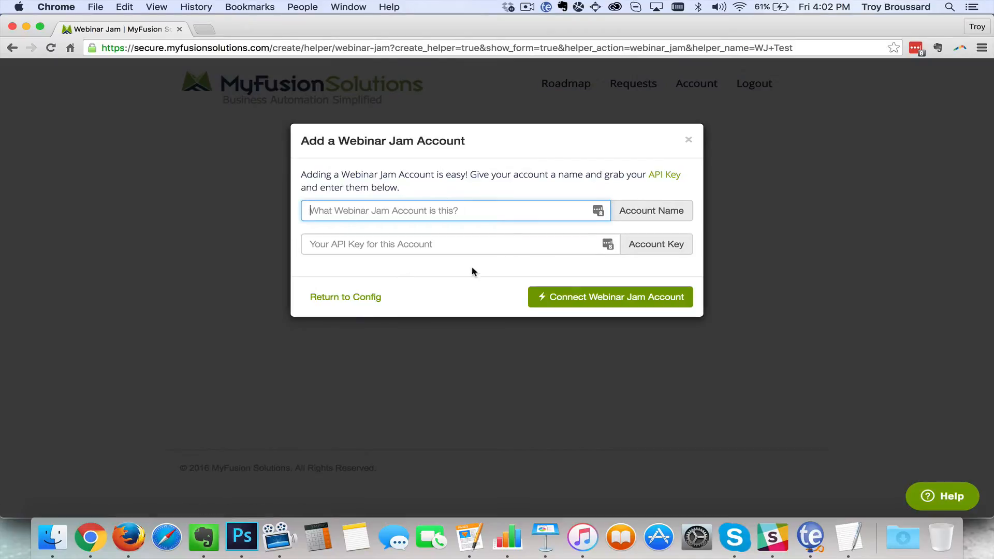
{"action": "left_click", "coordinate": [377, 248]}
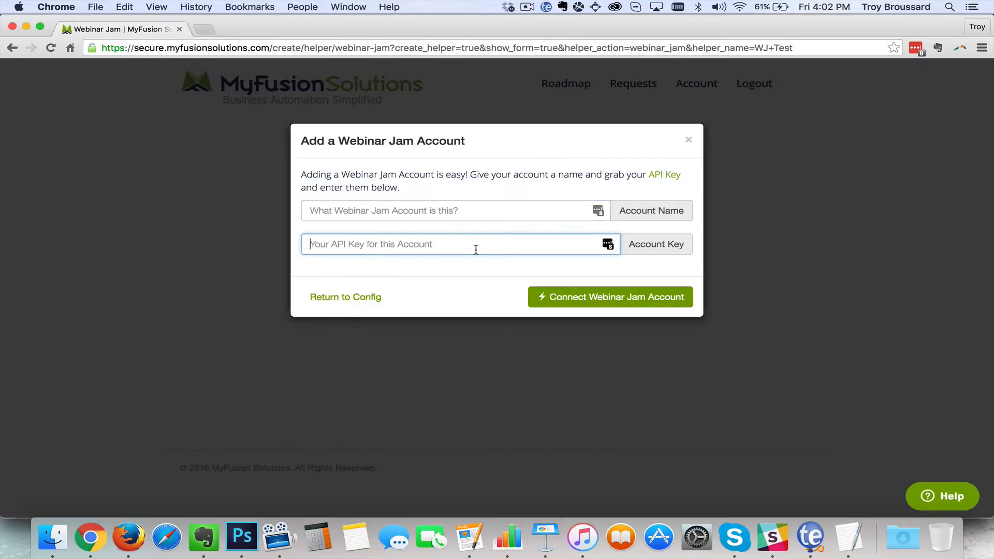
{"action": "left_click", "coordinate": [355, 300]}
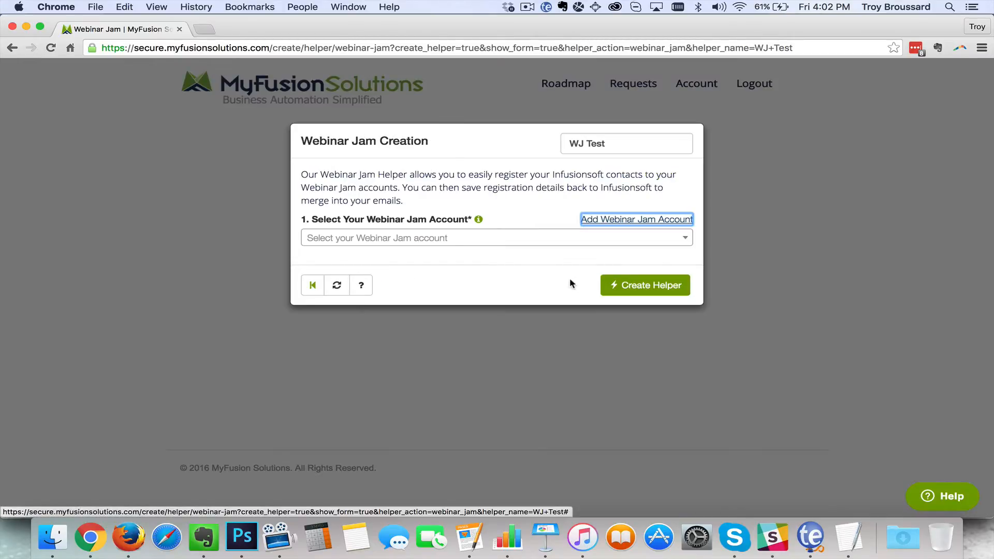
- Choose the Webinar Jam account, the TEST webinar and its Wednesday, 29th June 12:00 PM session for the helper
{"action": "left_click", "coordinate": [462, 239]}
{"action": "left_click", "coordinate": [354, 280]}
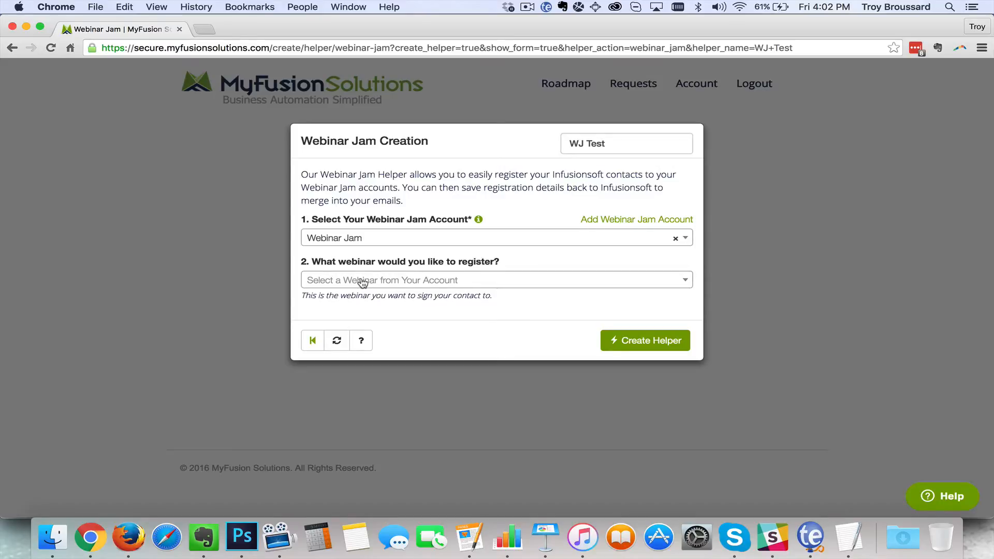
{"action": "left_click", "coordinate": [362, 280]}
{"action": "left_click", "coordinate": [340, 336]}
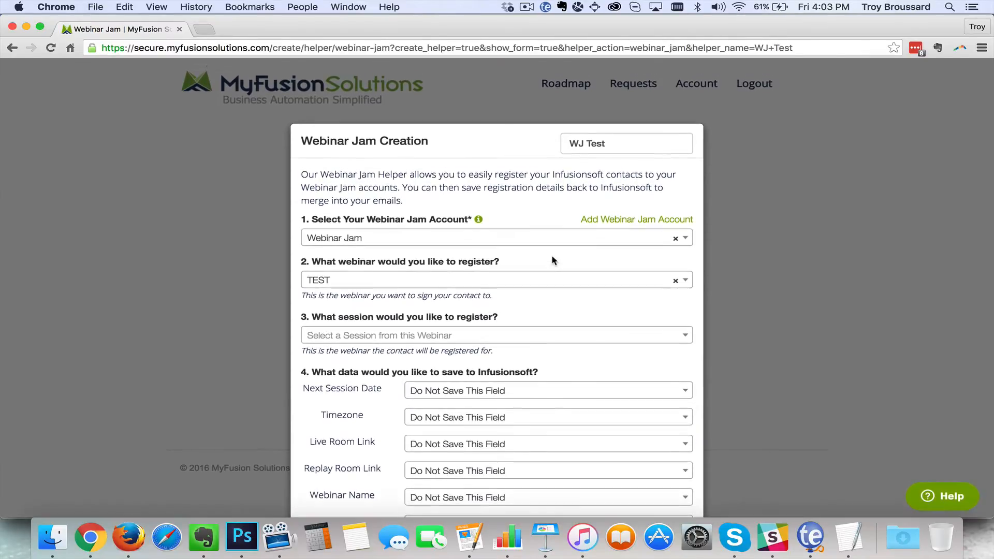
{"action": "left_click", "coordinate": [441, 342]}
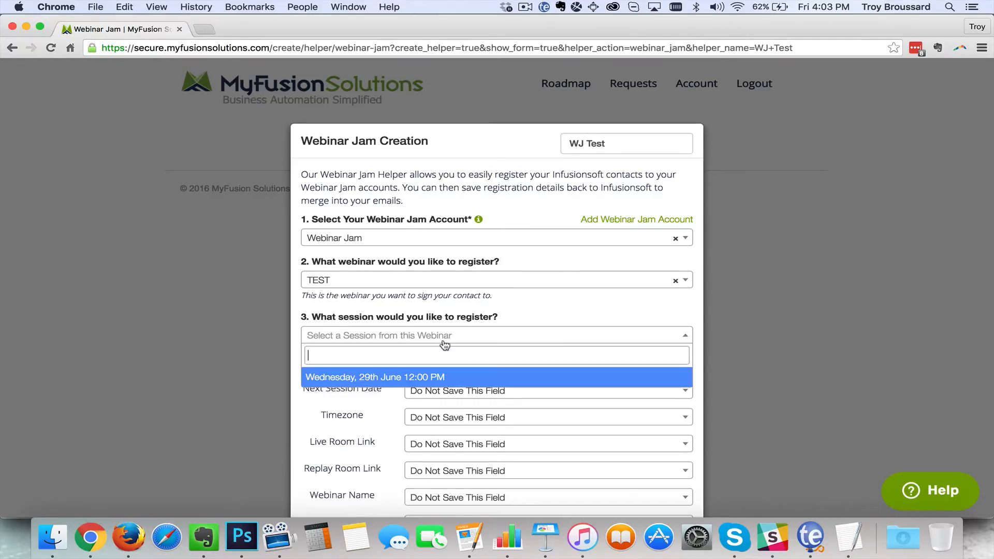
{"action": "left_click", "coordinate": [425, 378]}
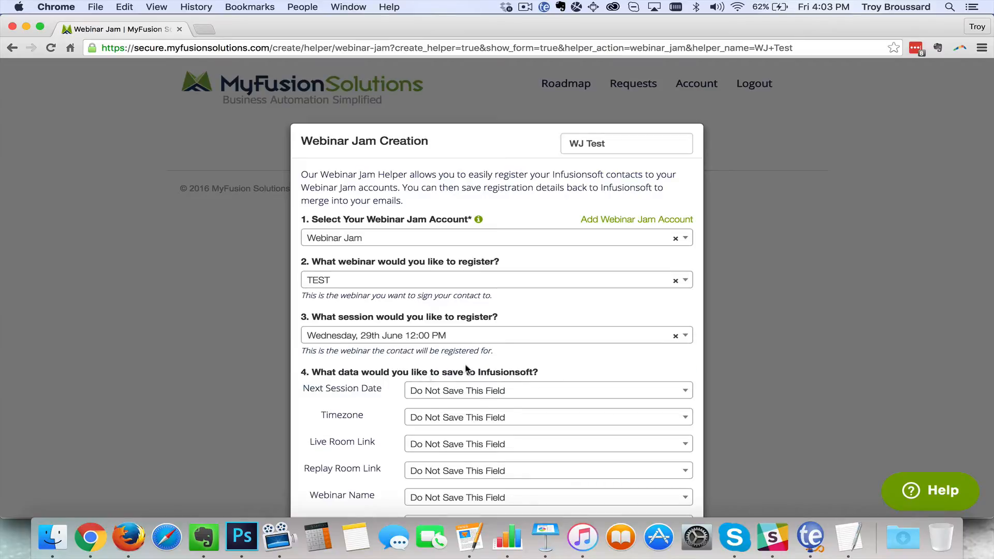
- Save the Next Session Date to the Infusionsoft Expiration Date field and create the helper
{"action": "scroll", "coordinate": [587, 363], "scroll_direction": "down", "scroll_amount": 5}
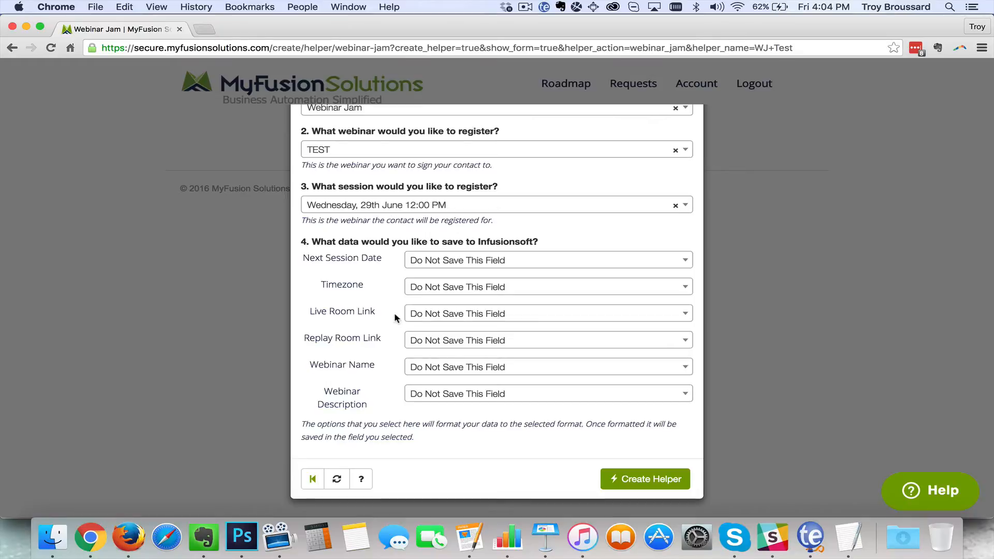
{"action": "left_click", "coordinate": [469, 264]}
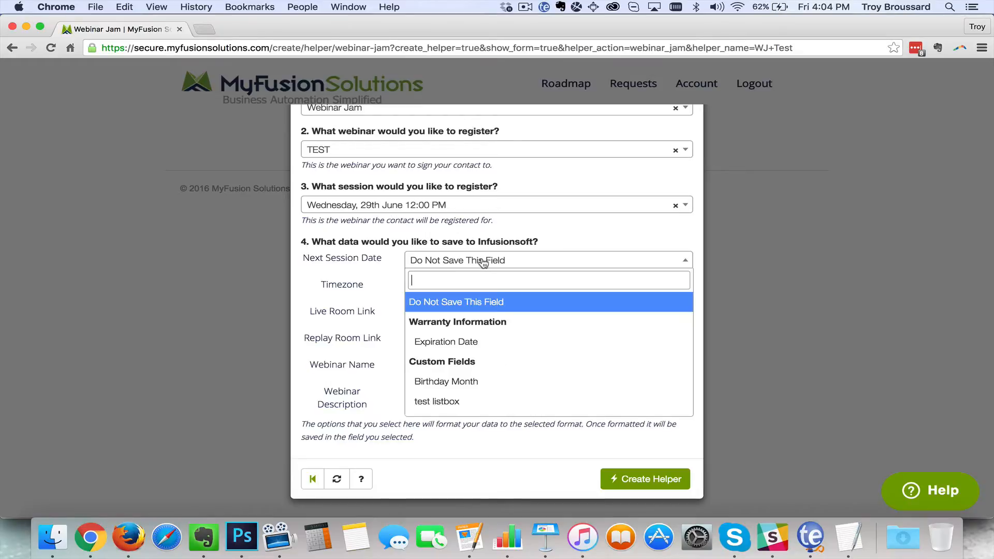
{"action": "left_click", "coordinate": [483, 344]}
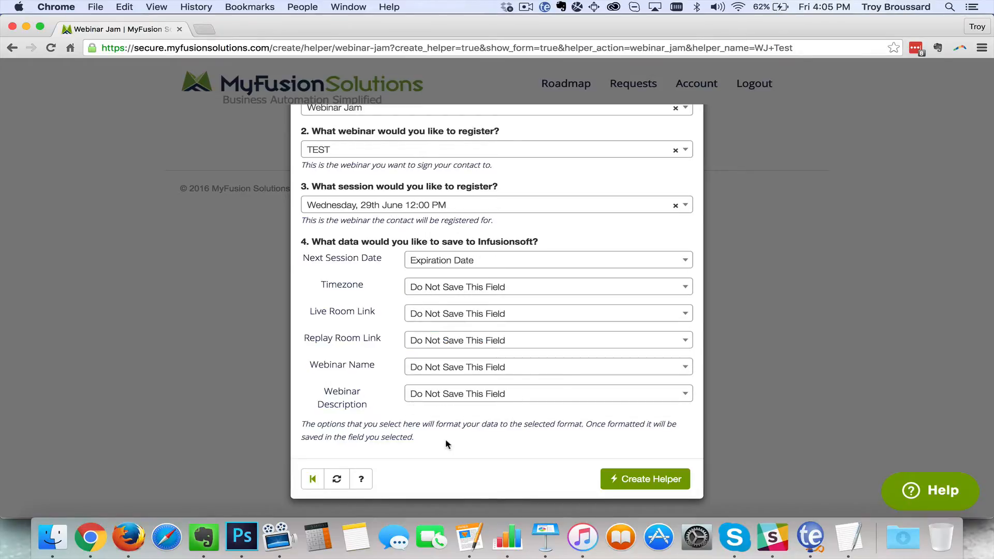
{"action": "left_click", "coordinate": [656, 483]}
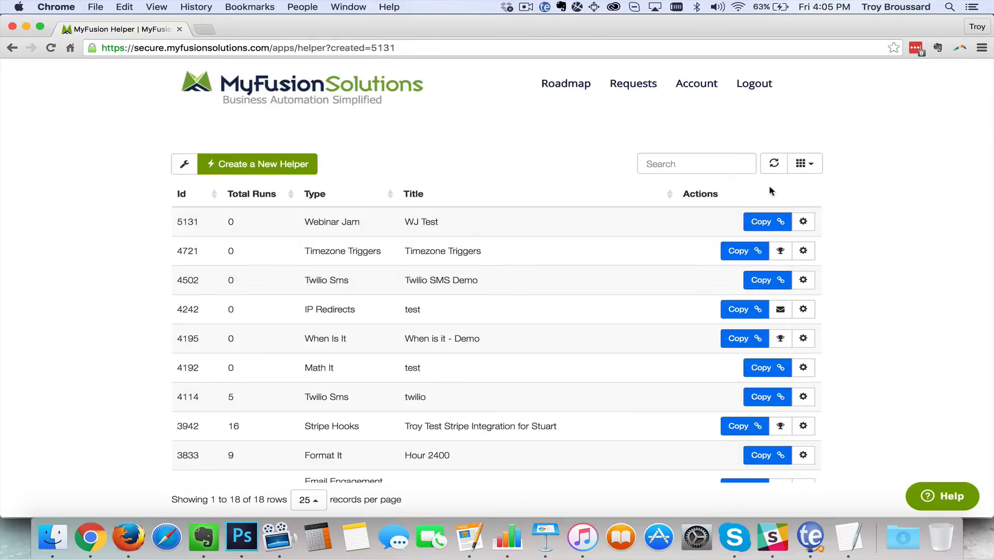
- Copy the WJ Test helper's link into the POST URL of the Welcome Email sequence's HTTP post in Infusionsoft and mark it Ready
{"action": "left_click", "coordinate": [771, 224]}
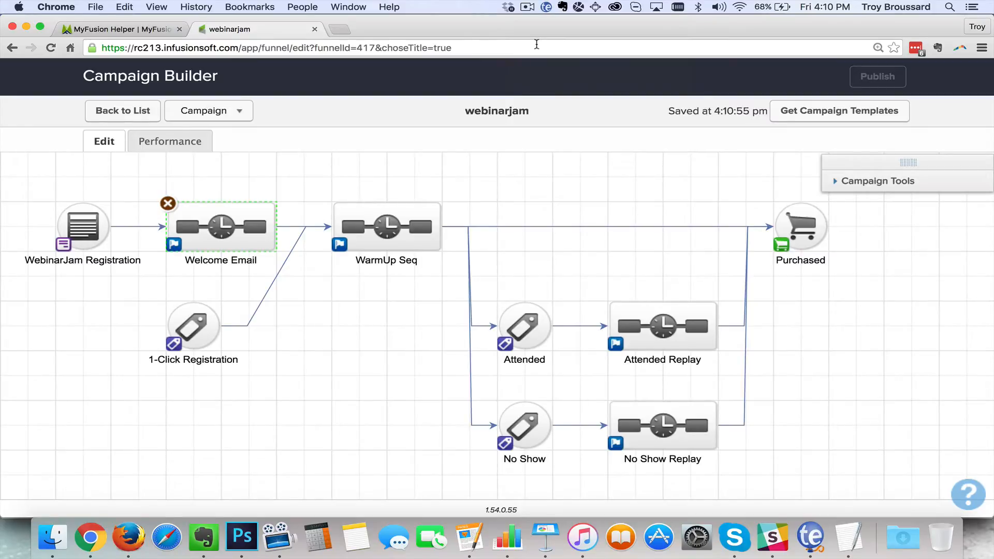
{"action": "mouse_move", "coordinate": [219, 231]}
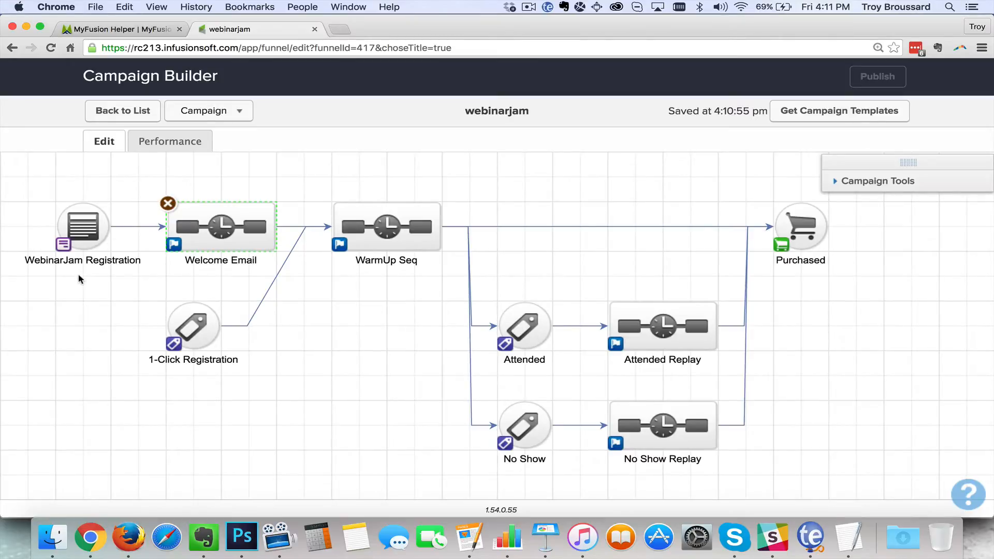
{"action": "mouse_move", "coordinate": [85, 233]}
{"action": "double_click", "coordinate": [193, 224]}
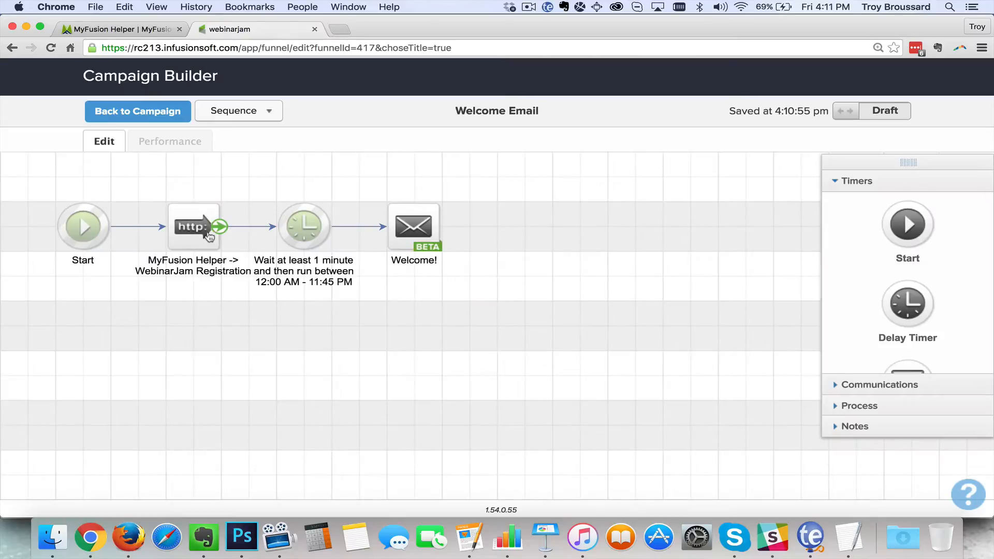
{"action": "double_click", "coordinate": [194, 227]}
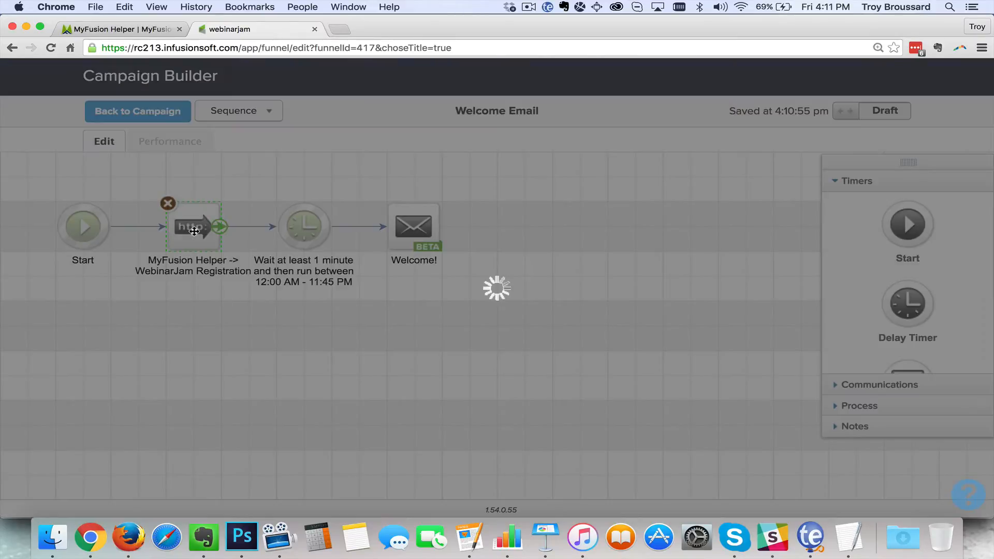
{"action": "key", "text": "super+v"}
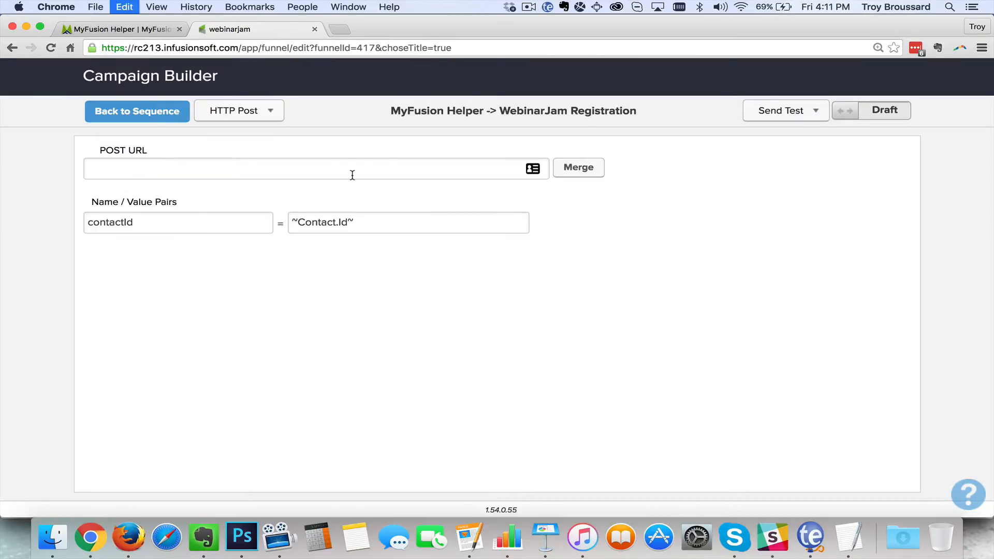
{"action": "left_click", "coordinate": [858, 114]}
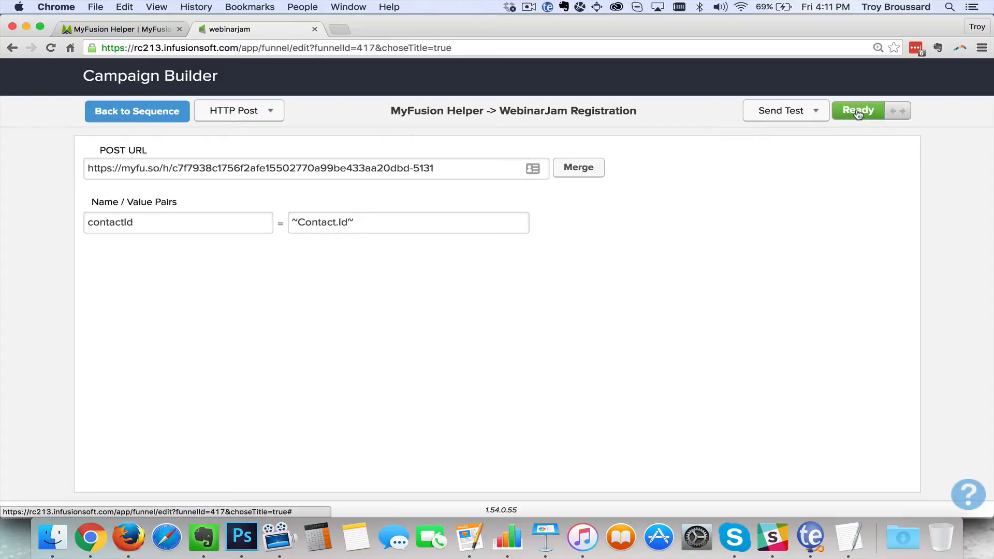
{"action": "left_click", "coordinate": [158, 115]}
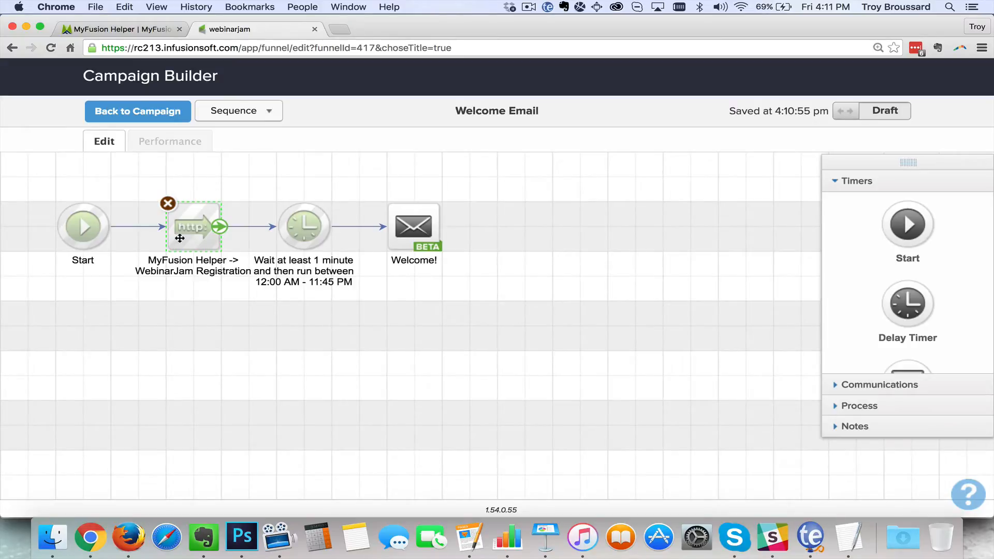
{"action": "left_click_drag", "start_coordinate": [135, 166], "coordinate": [472, 316]}
{"action": "left_click", "coordinate": [472, 317]}
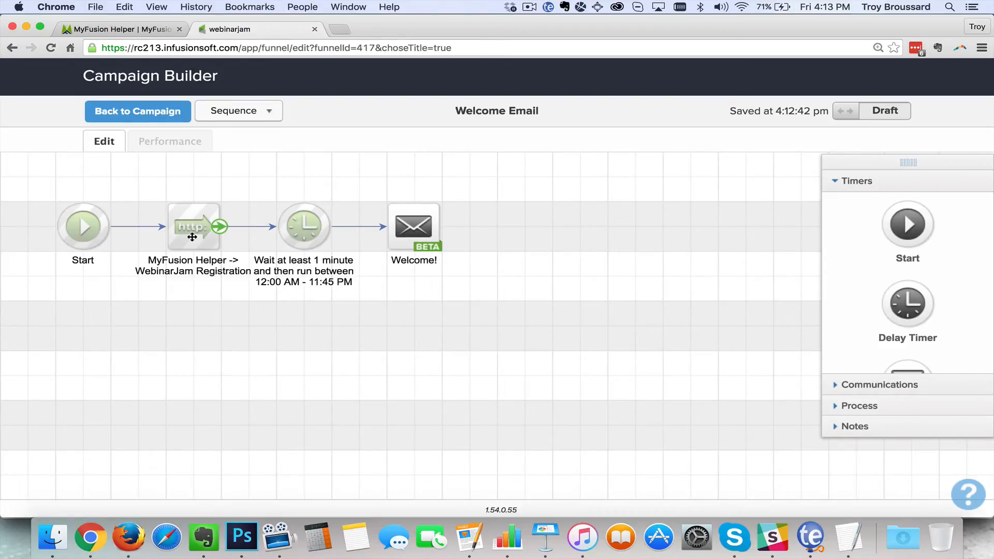
- Back in the campaign, move the 1-Click Registration goal beneath WebinarJam Registration and delete its connection to WarmUp Seq
{"action": "left_click", "coordinate": [158, 112]}
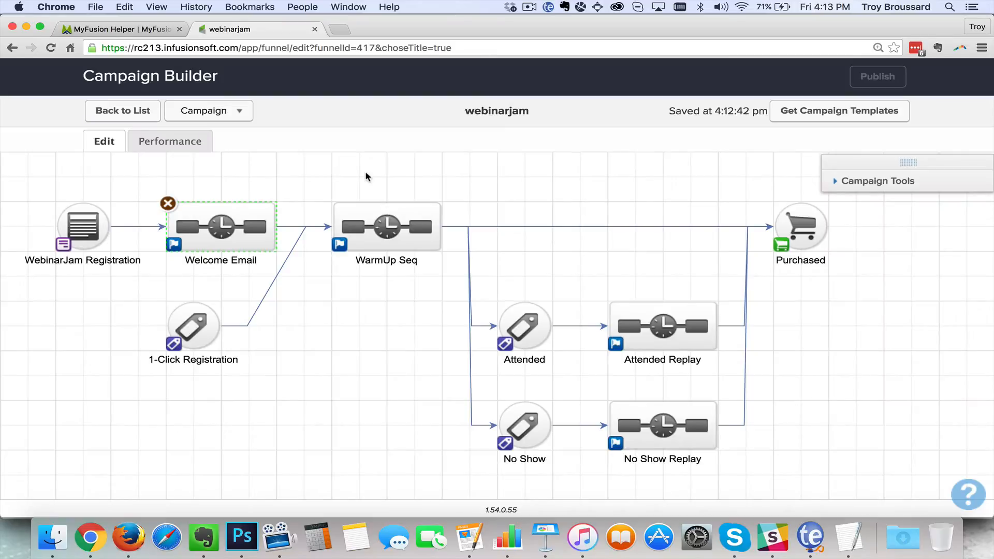
{"action": "mouse_move", "coordinate": [287, 206]}
{"action": "left_click_drag", "start_coordinate": [202, 326], "coordinate": [95, 372]}
{"action": "left_click", "coordinate": [221, 303]}
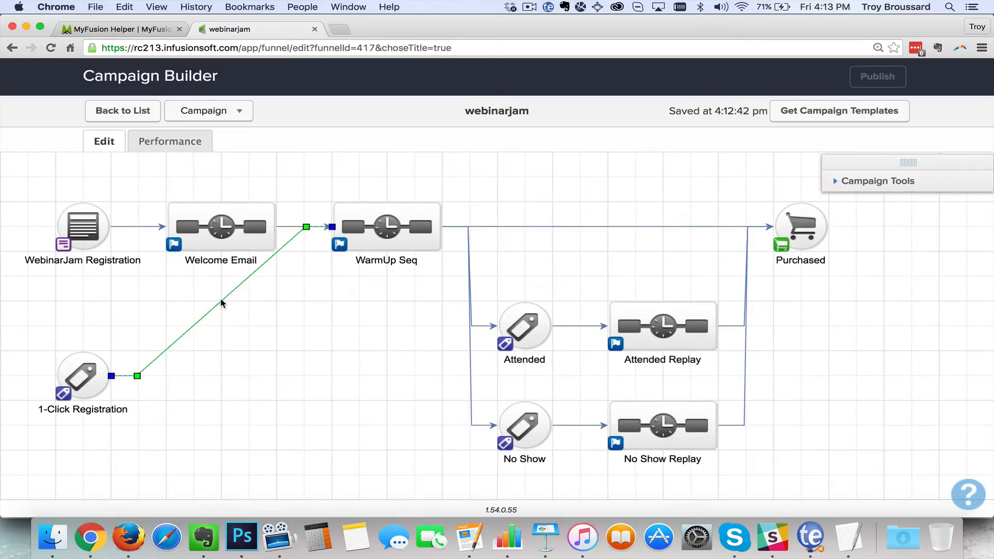
{"action": "key", "text": "Delete"}
- Connect the 1-Click Registration goal to the Welcome Email sequence and move the goal up closer to WebinarJam Registration
{"action": "mouse_move", "coordinate": [104, 378]}
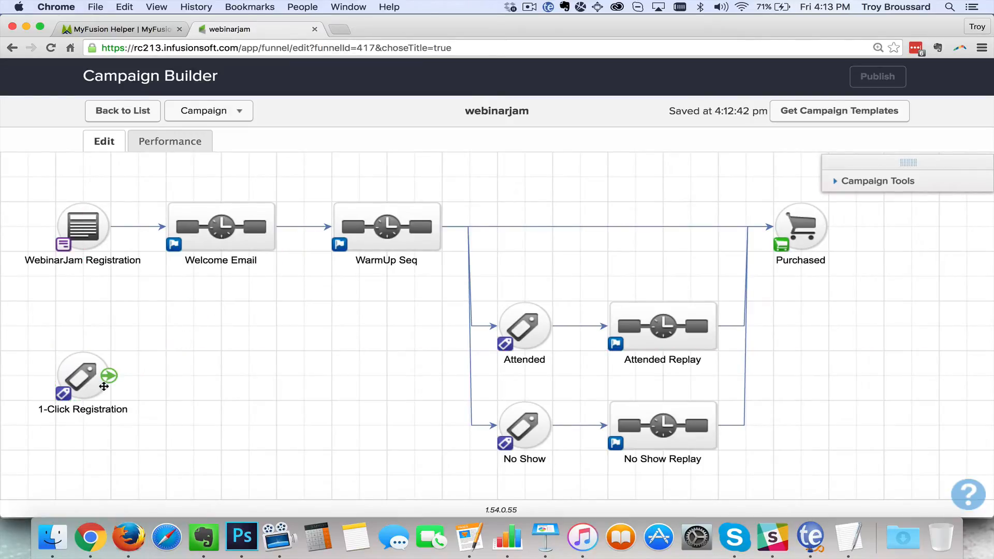
{"action": "left_click_drag", "start_coordinate": [105, 378], "coordinate": [213, 224]}
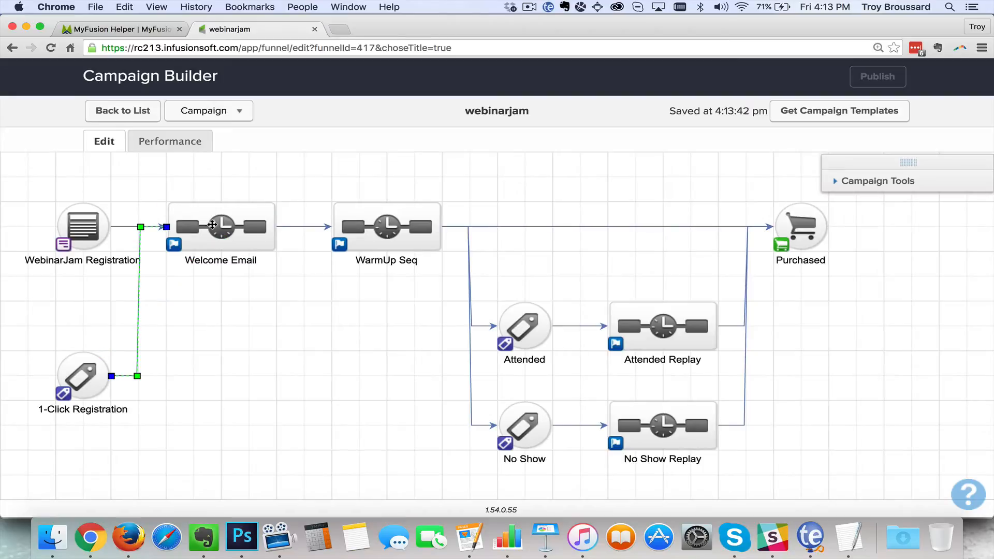
{"action": "left_click_drag", "start_coordinate": [72, 377], "coordinate": [72, 327]}
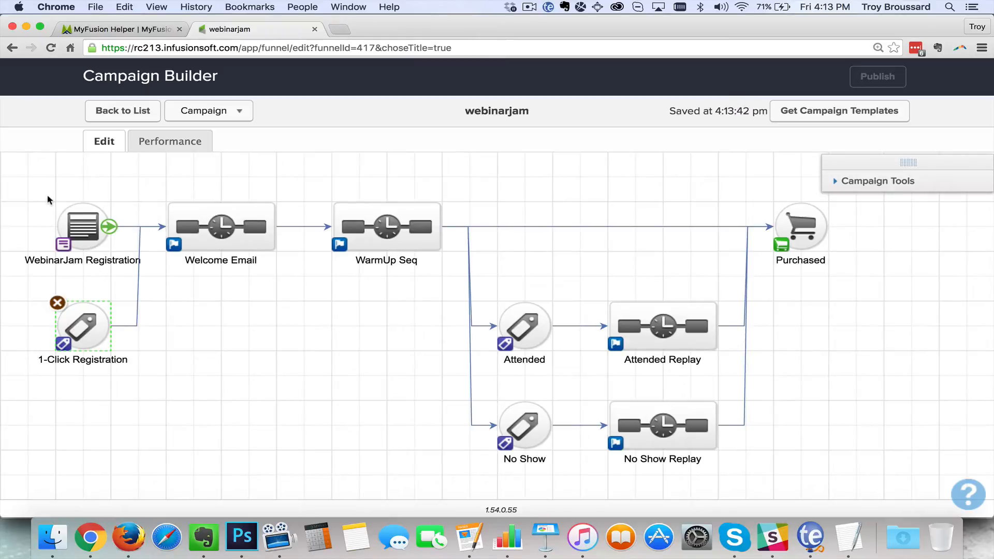
{"action": "left_click_drag", "start_coordinate": [23, 176], "coordinate": [297, 268]}
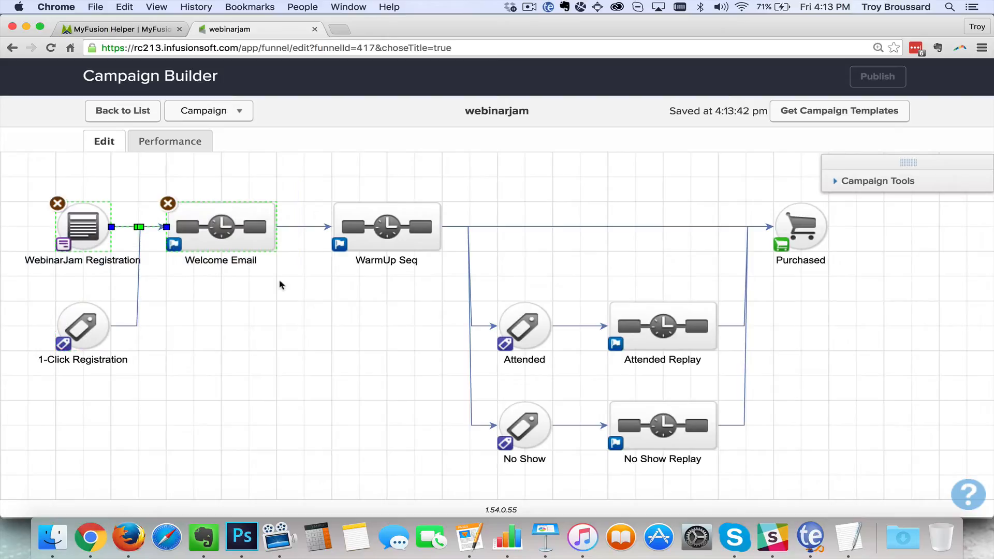
{"action": "left_click", "coordinate": [181, 355]}
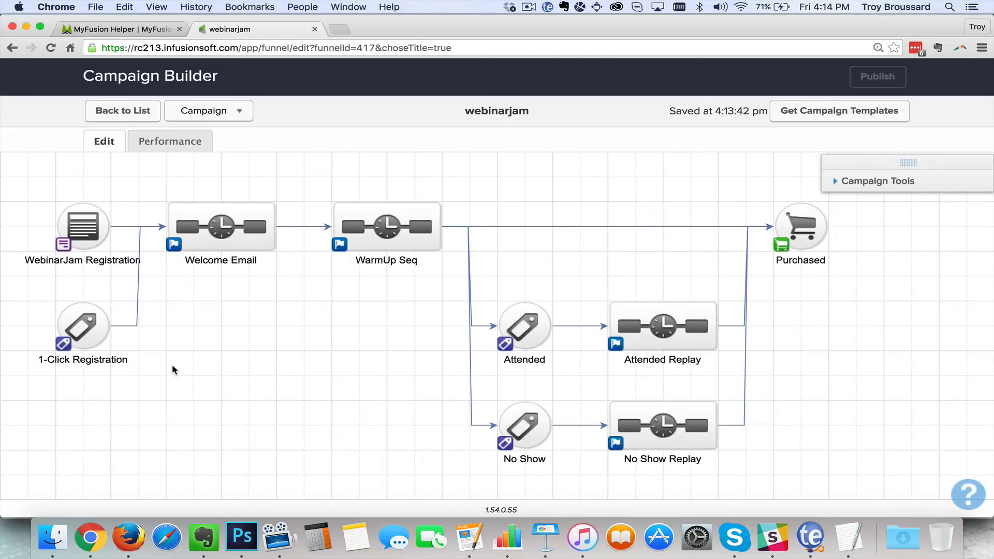
- Review the order of the HTTP post, delay timer and email in the Welcome Email sequence, and return to the campaign
{"action": "mouse_move", "coordinate": [80, 331]}
{"action": "double_click", "coordinate": [207, 227]}
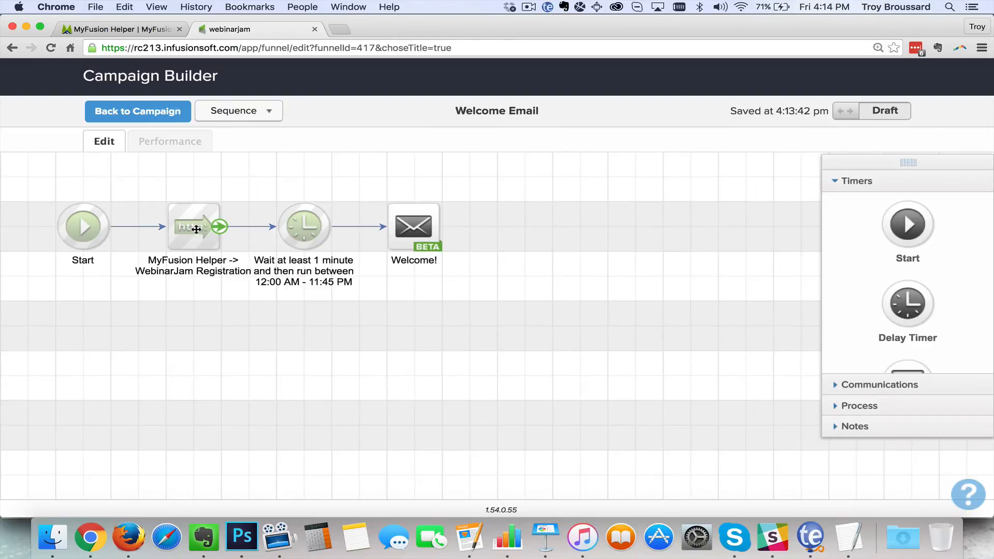
{"action": "left_click", "coordinate": [153, 111]}
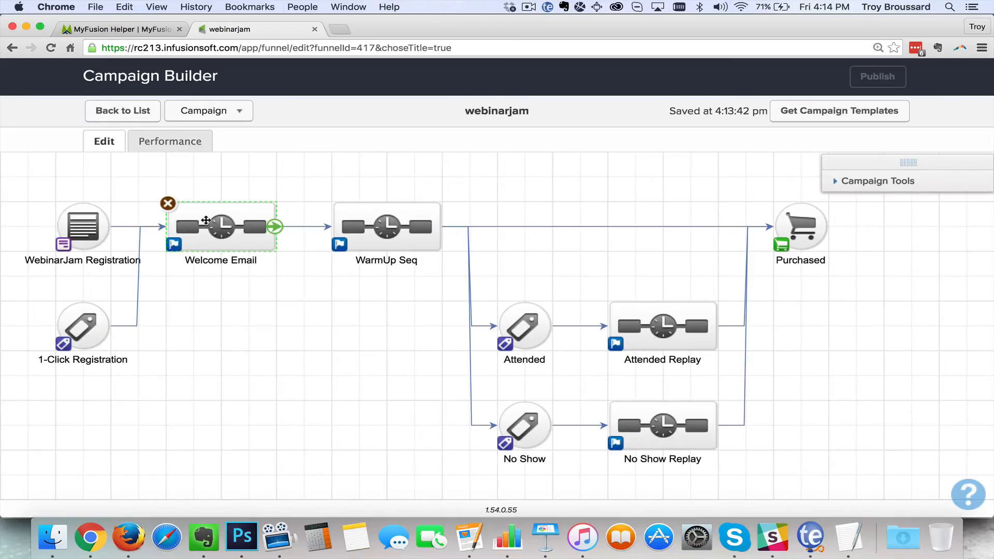
{"action": "left_click", "coordinate": [136, 318]}
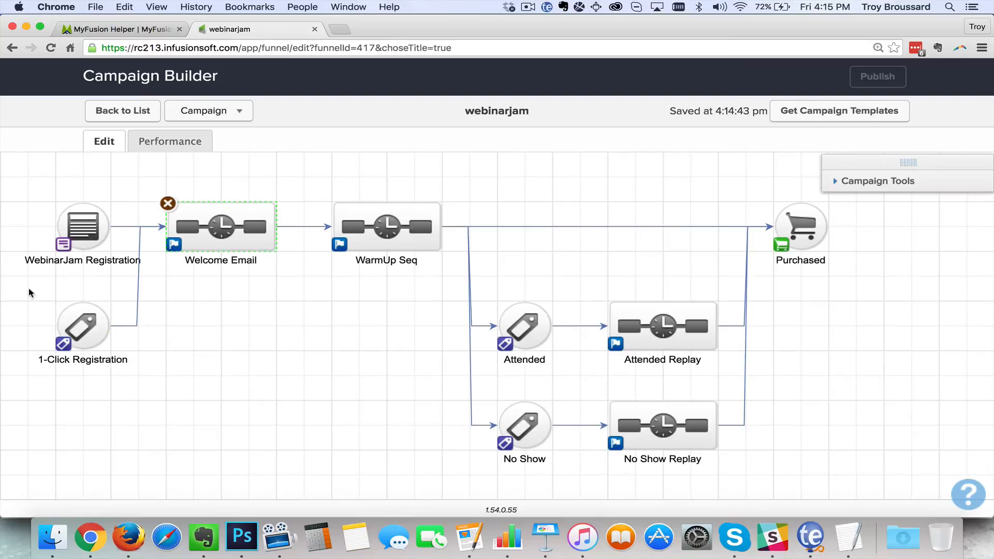
{"action": "mouse_move", "coordinate": [52, 334]}
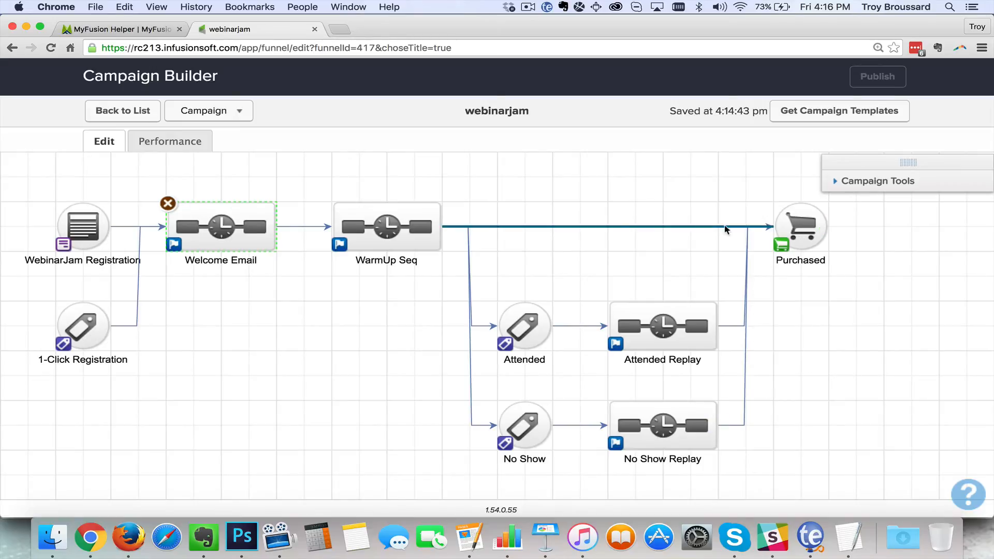
{"action": "left_click", "coordinate": [697, 226]}
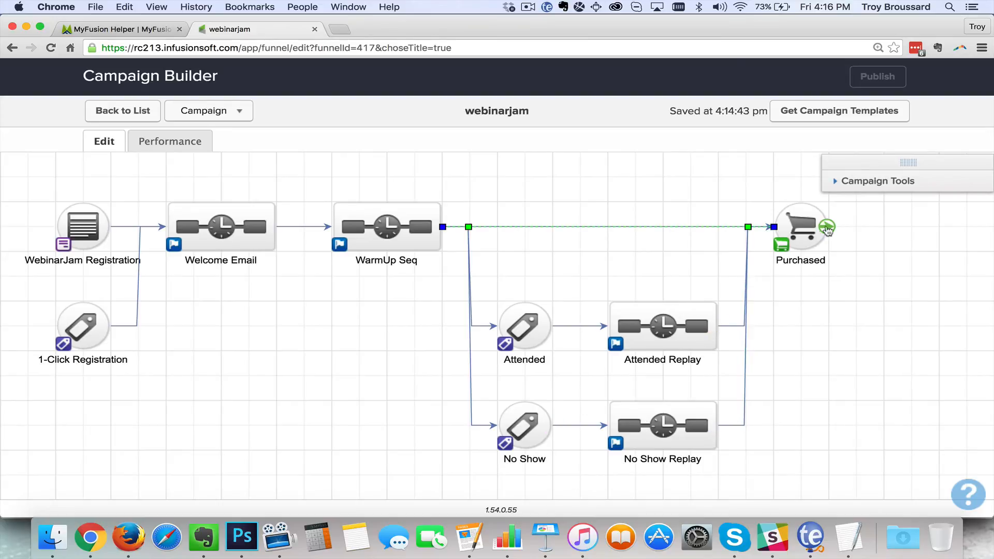
{"action": "left_click", "coordinate": [576, 270]}
- Check the POST URL and name/value pair of the Welcome Email sequence's MyFusion Helper HTTP post, and return to the campaign
{"action": "double_click", "coordinate": [272, 228]}
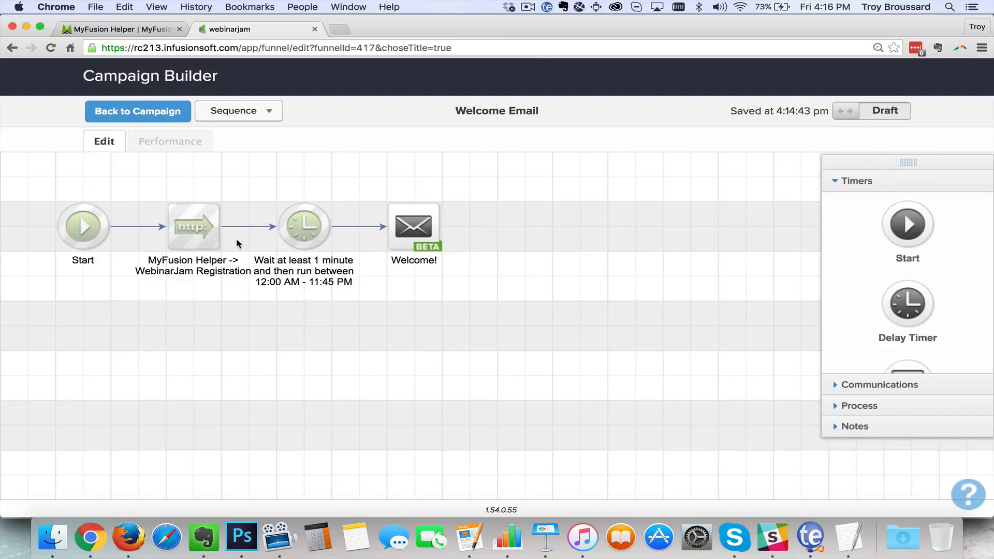
{"action": "double_click", "coordinate": [195, 232]}
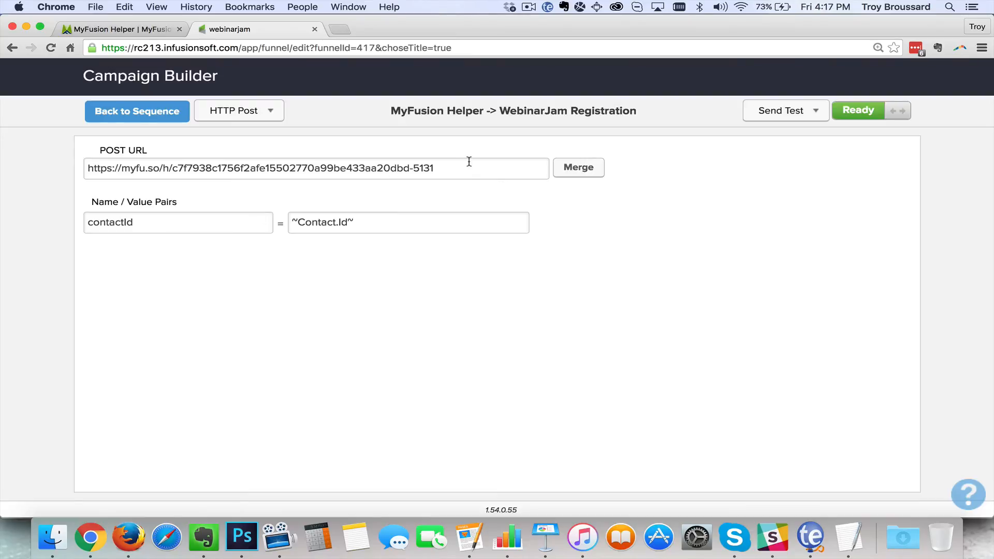
{"action": "left_click", "coordinate": [173, 111]}
{"action": "left_click", "coordinate": [135, 111]}
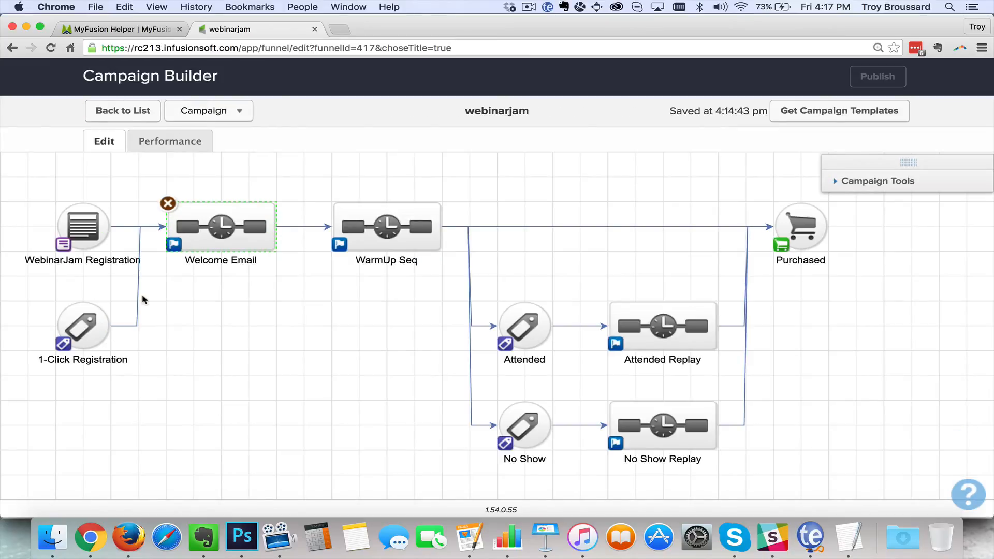
{"action": "mouse_move", "coordinate": [90, 324]}
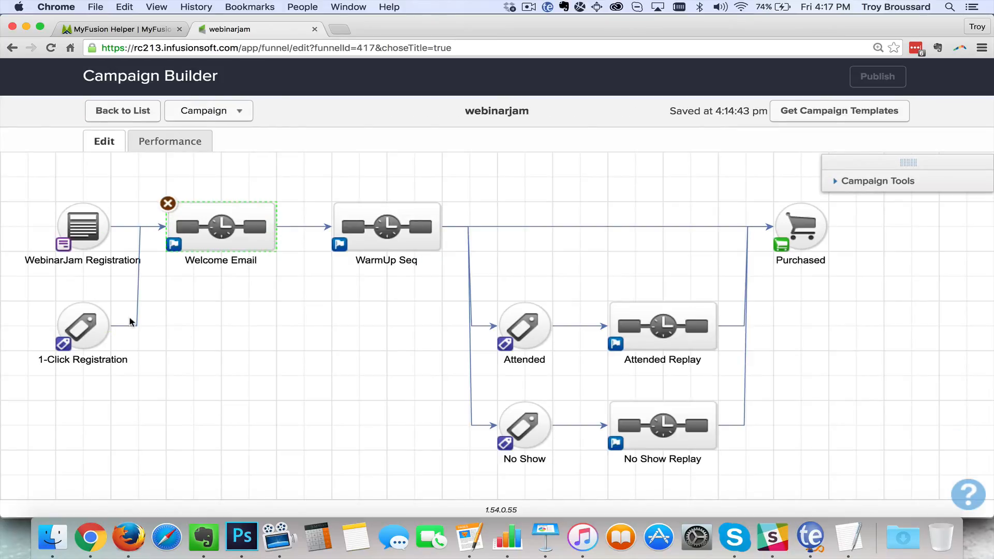